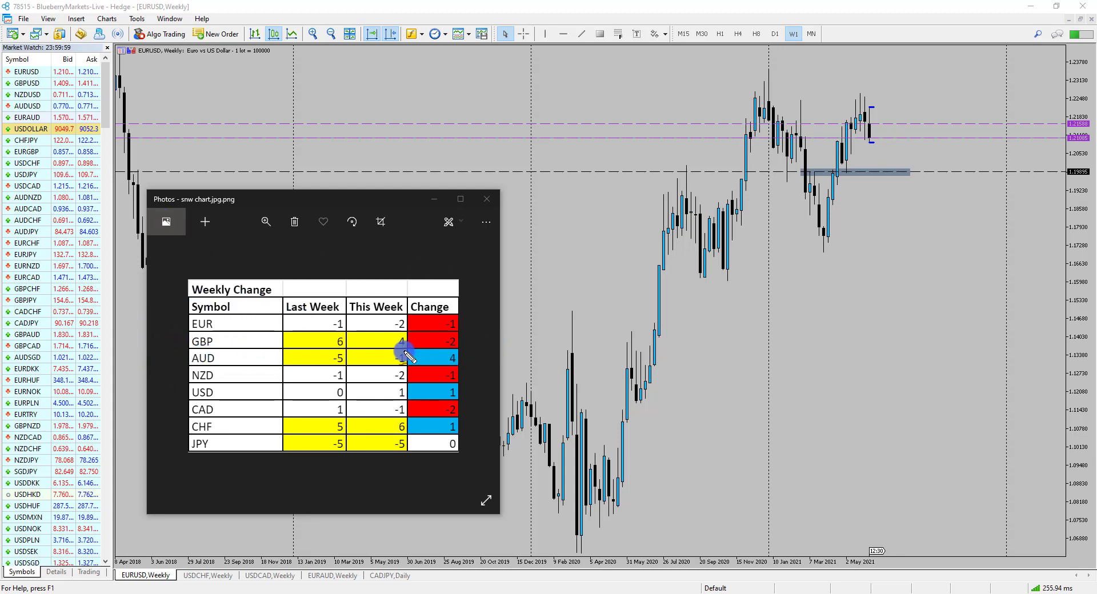
- Mark AUD's 4, the USD row, and CHF and JPY's values, then minimize Photos
left_click_drag(449, 368, 465, 350)
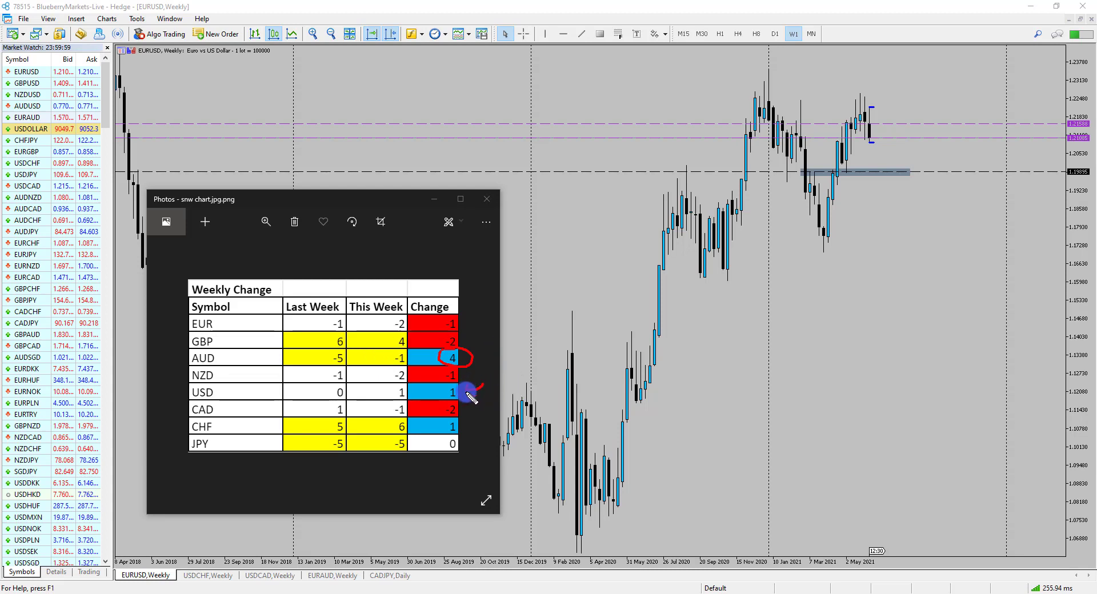
left_click_drag(468, 395, 466, 392)
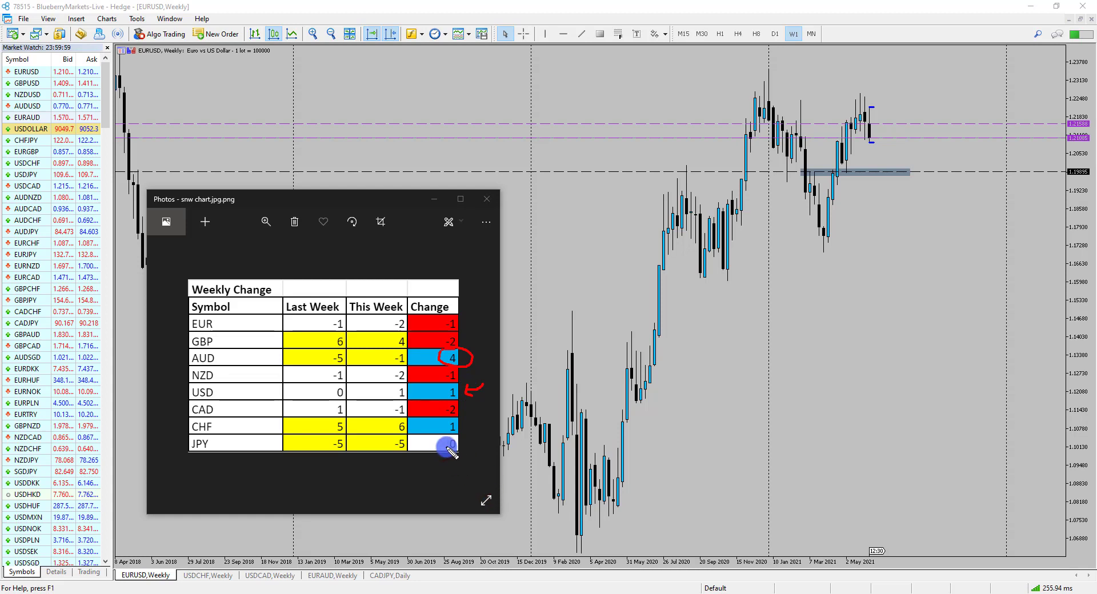
mouse_move(404, 445)
left_mouse_down()
mouse_move(396, 420)
mouse_move(381, 452)
mouse_move(407, 440)
mouse_move(402, 421)
left_mouse_up()
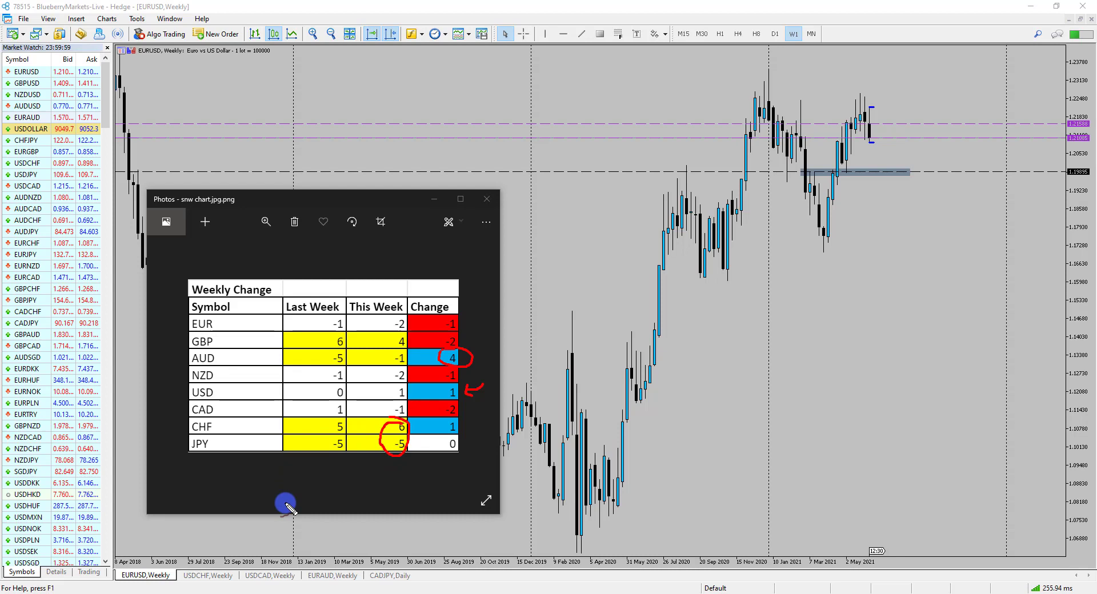
left_click_drag(421, 464, 386, 463)
left_click(433, 199)
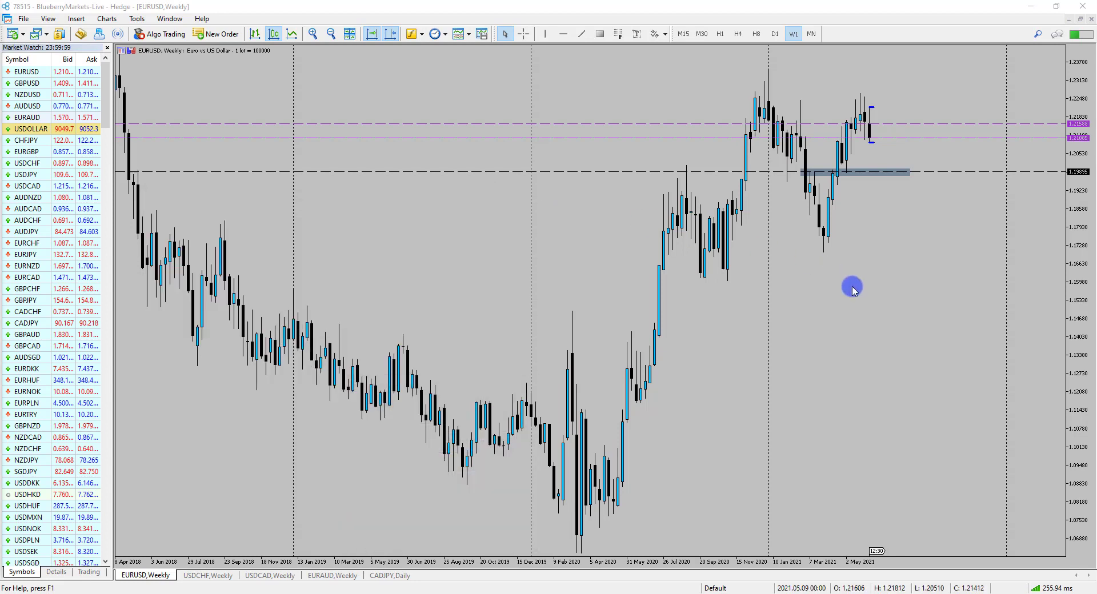
- Switch EURUSD to D1, adjust zoom, then sketch and erase a box and path over the recent consolidation
left_click(774, 34)
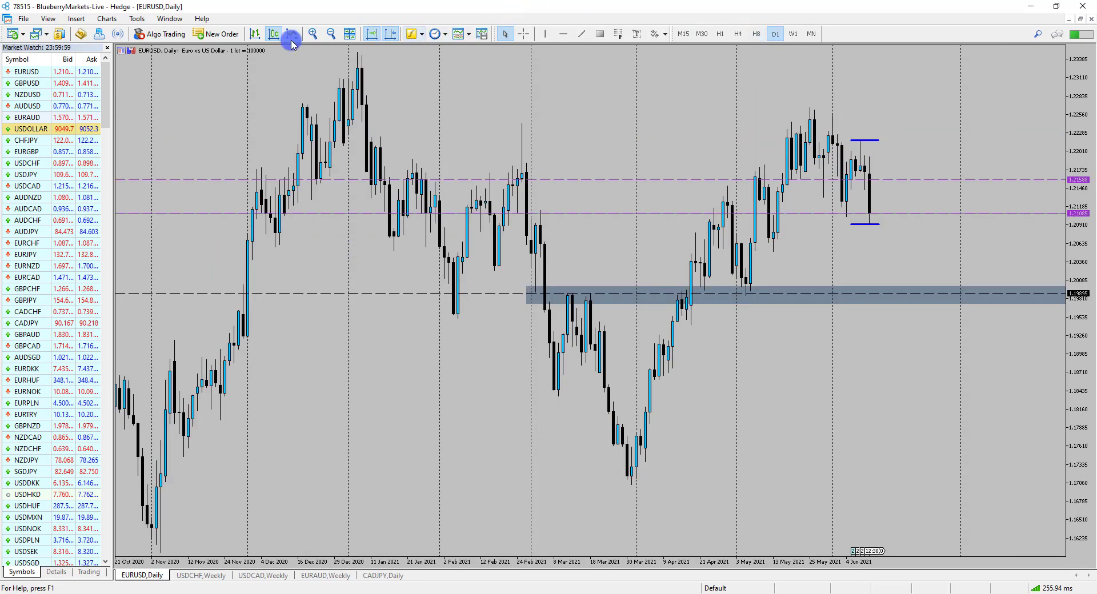
left_click(317, 33)
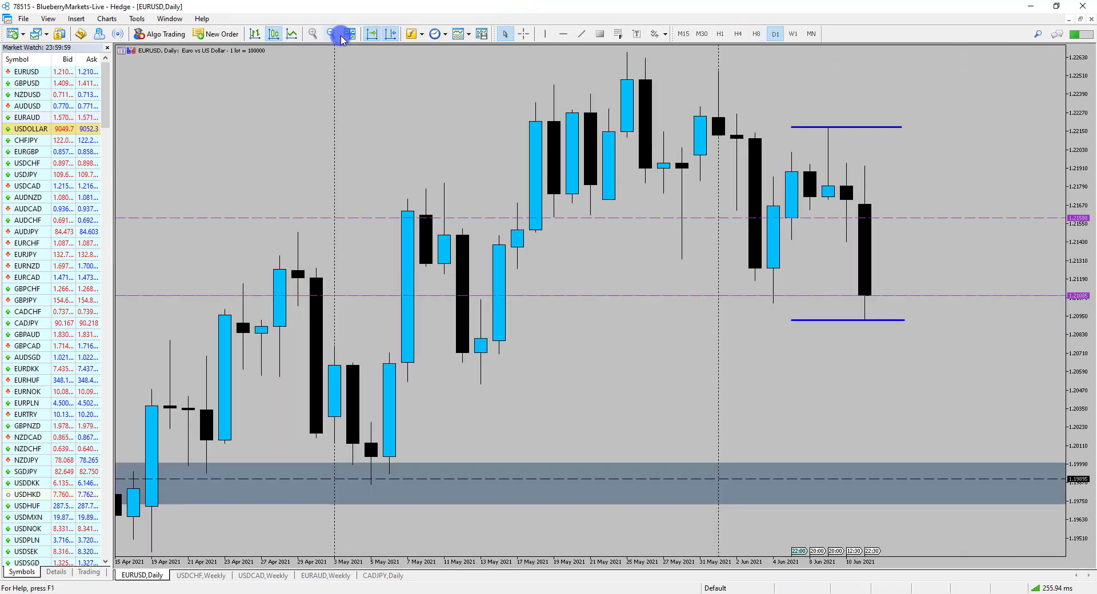
left_click(334, 33)
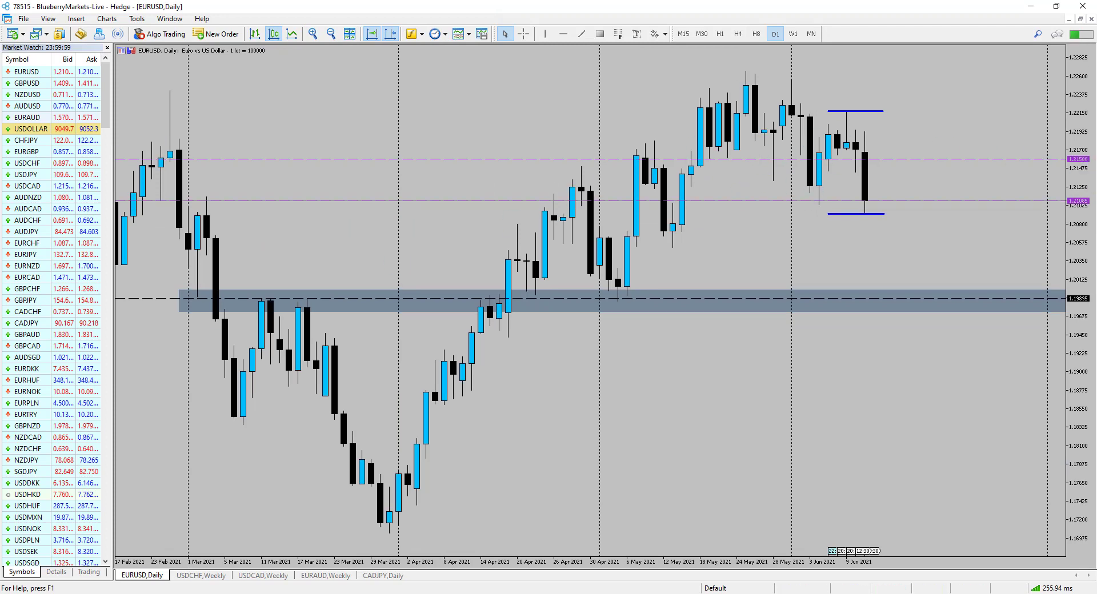
mouse_move(765, 172)
left_mouse_down()
mouse_move(823, 186)
mouse_move(922, 181)
left_mouse_up()
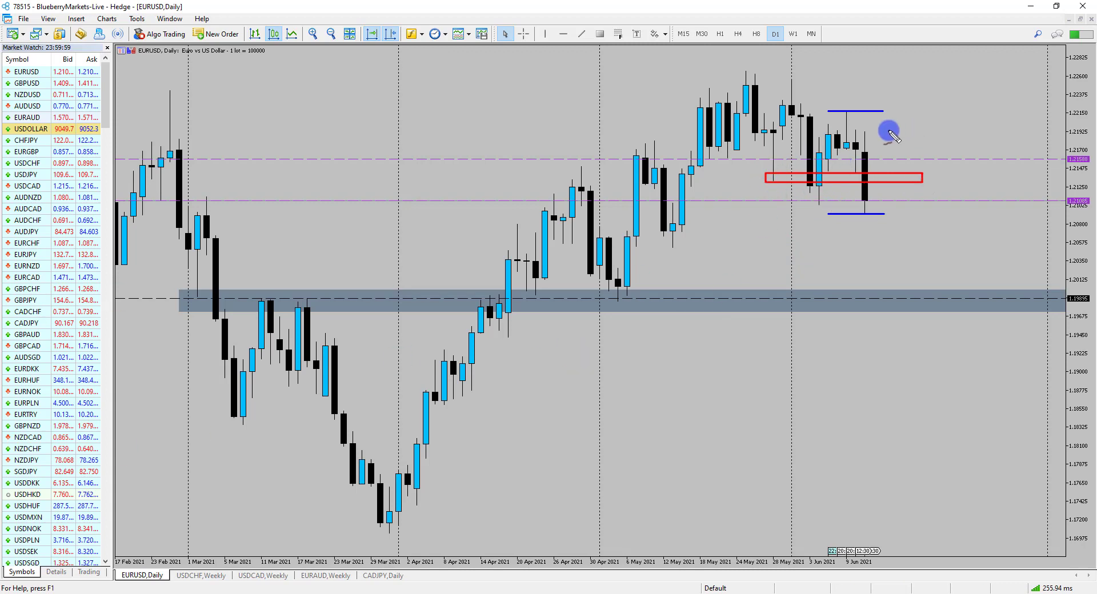
mouse_move(801, 148)
left_mouse_down()
mouse_move(834, 182)
mouse_move(814, 198)
mouse_move(802, 139)
mouse_move(840, 122)
mouse_move(862, 154)
mouse_move(872, 204)
left_mouse_up()
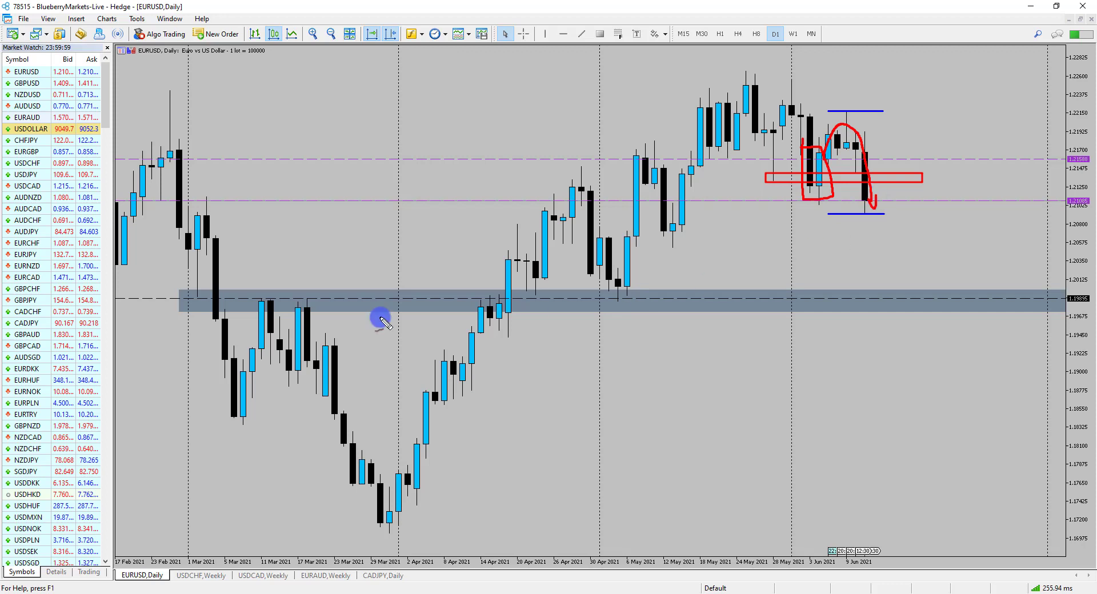
key("Escape")
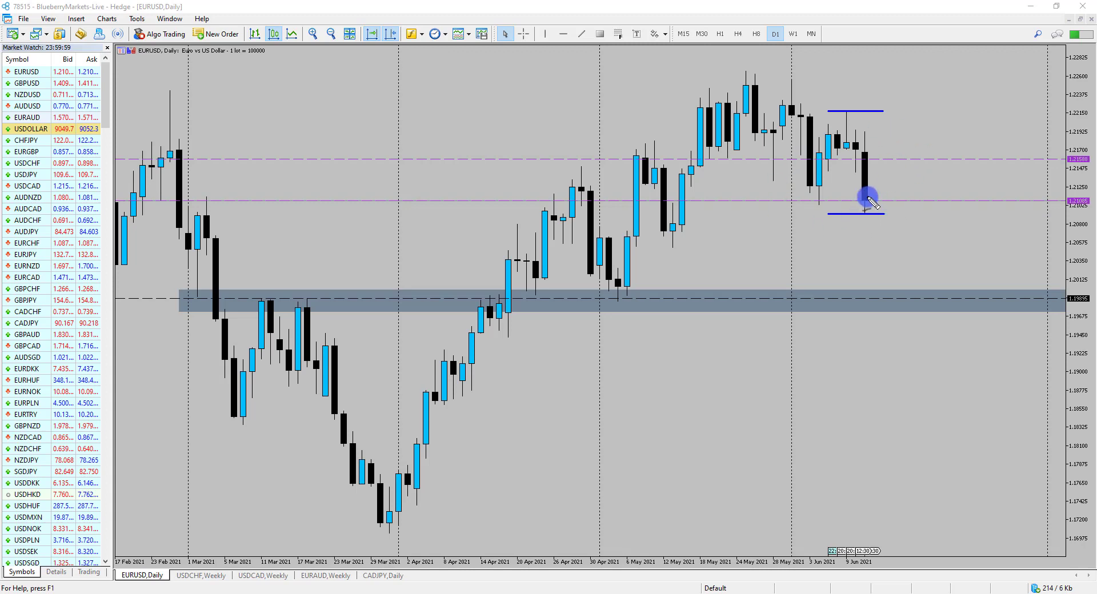
mouse_move(868, 198)
left_mouse_down()
mouse_move(882, 244)
mouse_move(912, 205)
mouse_move(917, 263)
mouse_move(930, 264)
left_mouse_up()
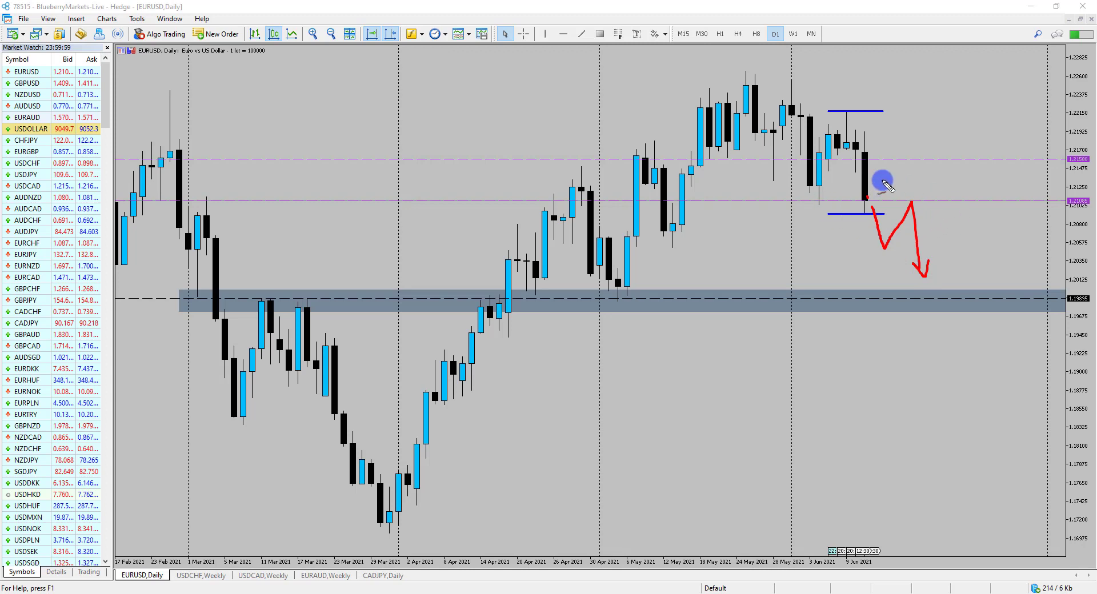
mouse_move(920, 195)
left_mouse_down()
mouse_move(941, 169)
mouse_move(969, 223)
mouse_move(977, 215)
left_mouse_up()
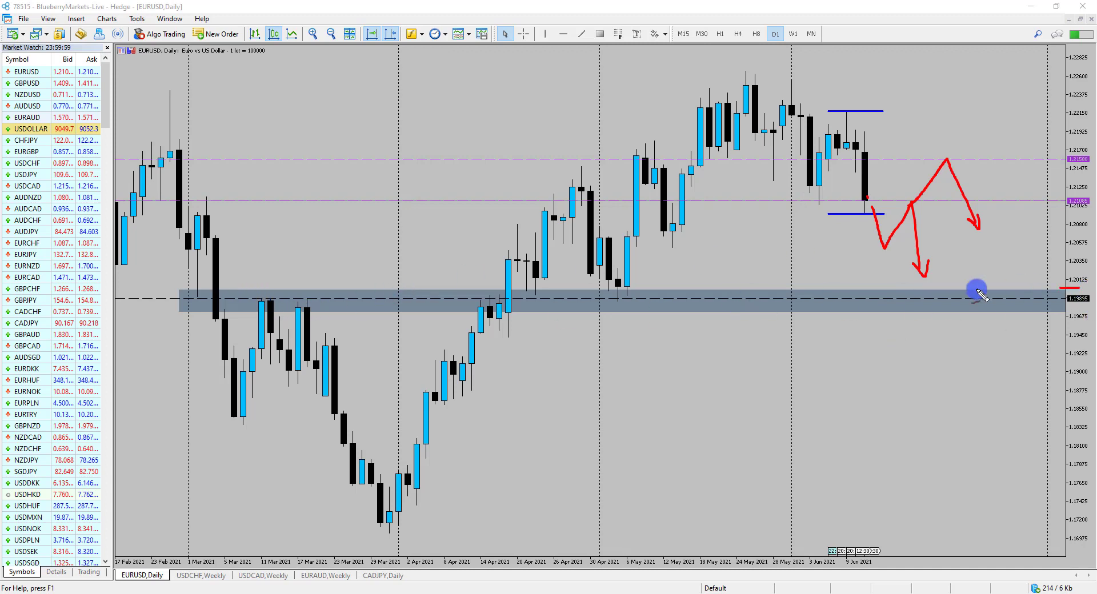
mouse_move(1088, 287)
left_mouse_down()
mouse_move(308, 283)
mouse_move(250, 296)
mouse_move(981, 328)
mouse_move(1089, 316)
left_mouse_up()
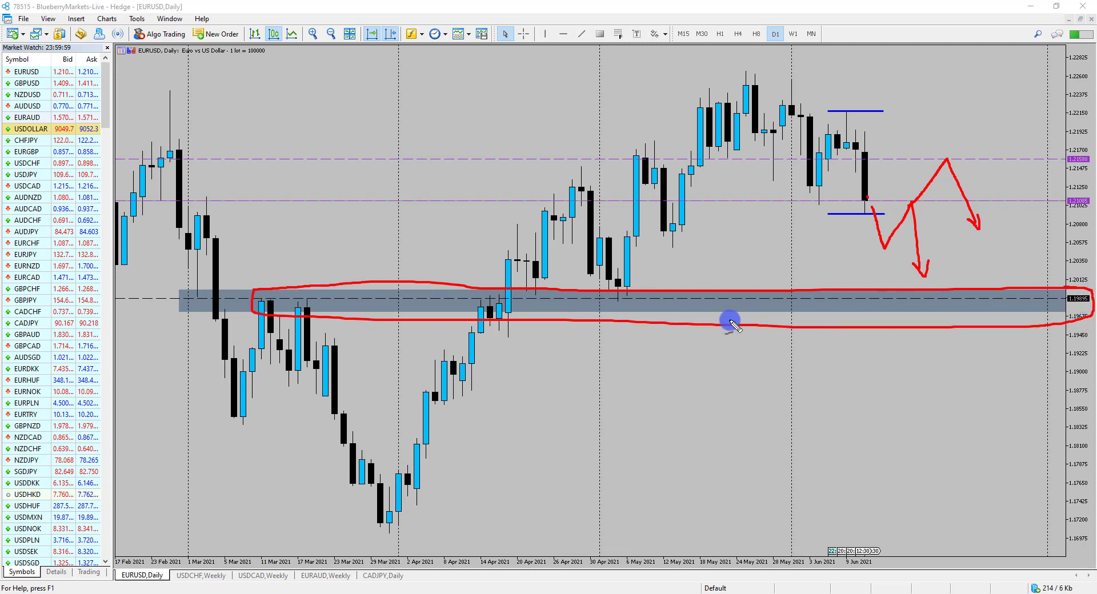
left_click_drag(261, 245, 280, 284)
mouse_move(631, 327)
left_mouse_down()
mouse_move(635, 342)
mouse_move(621, 292)
mouse_move(639, 307)
left_mouse_up()
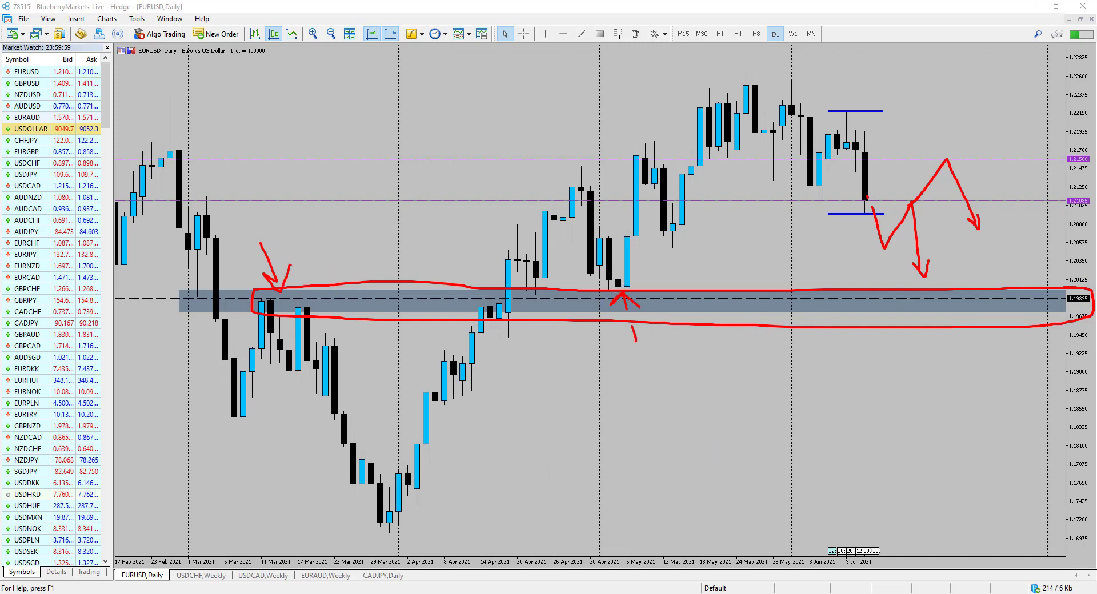
key("Escape")
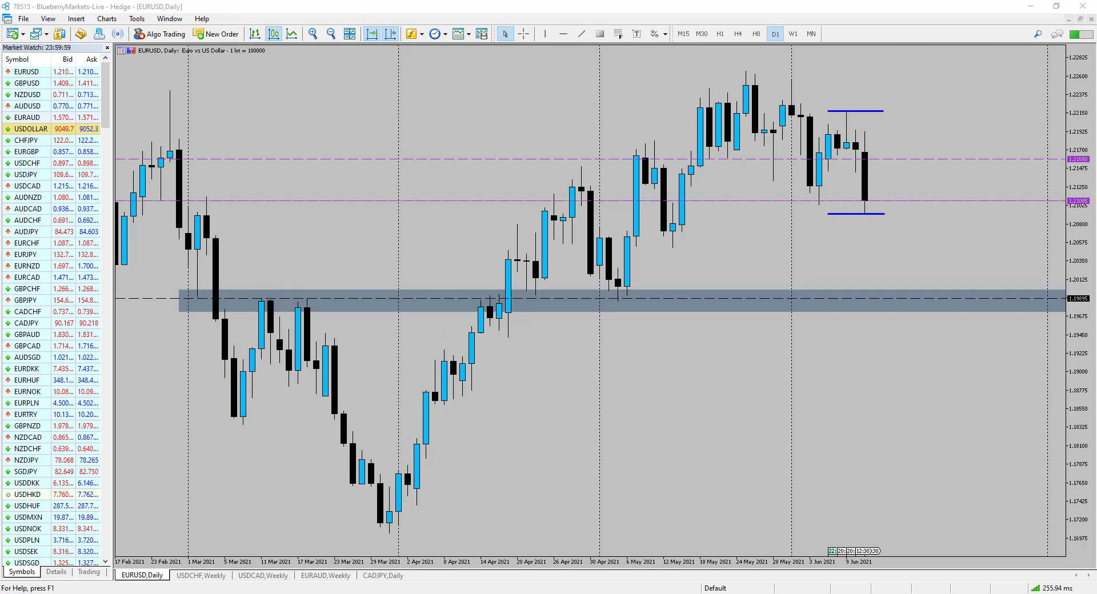
- Maximize the USDCHF weekly chart, and sketch then erase a support box below recent candles
left_click(211, 577)
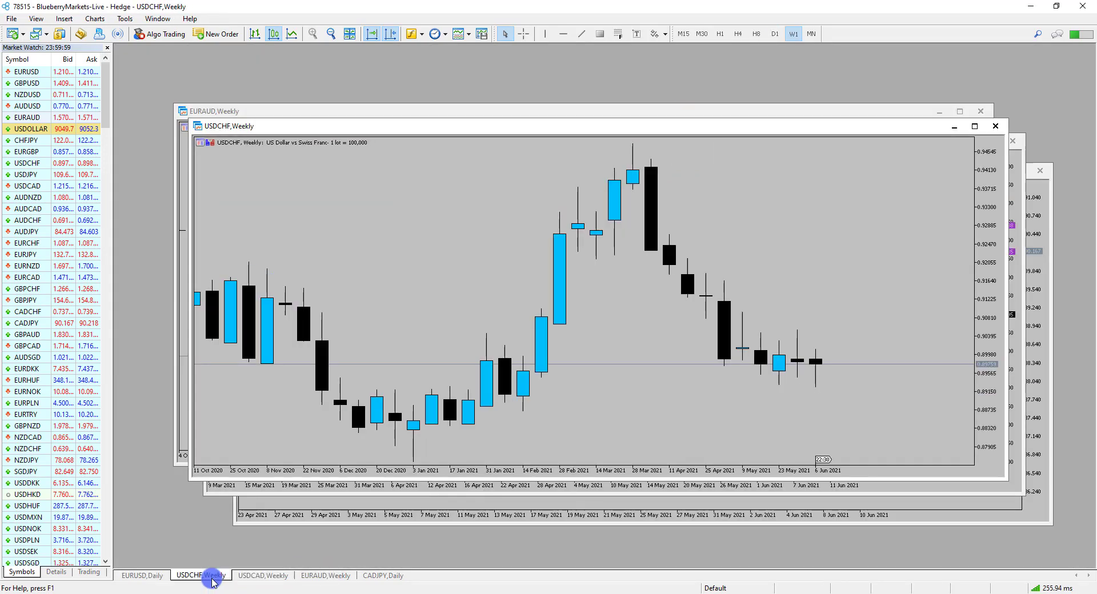
double_click(211, 578)
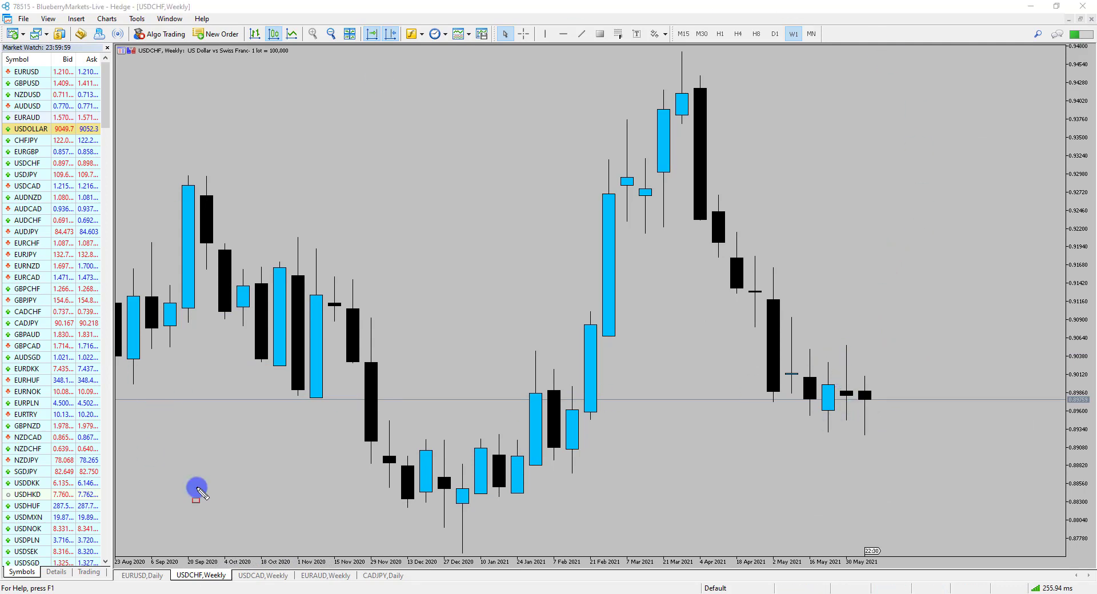
left_click_drag(931, 448, 934, 444)
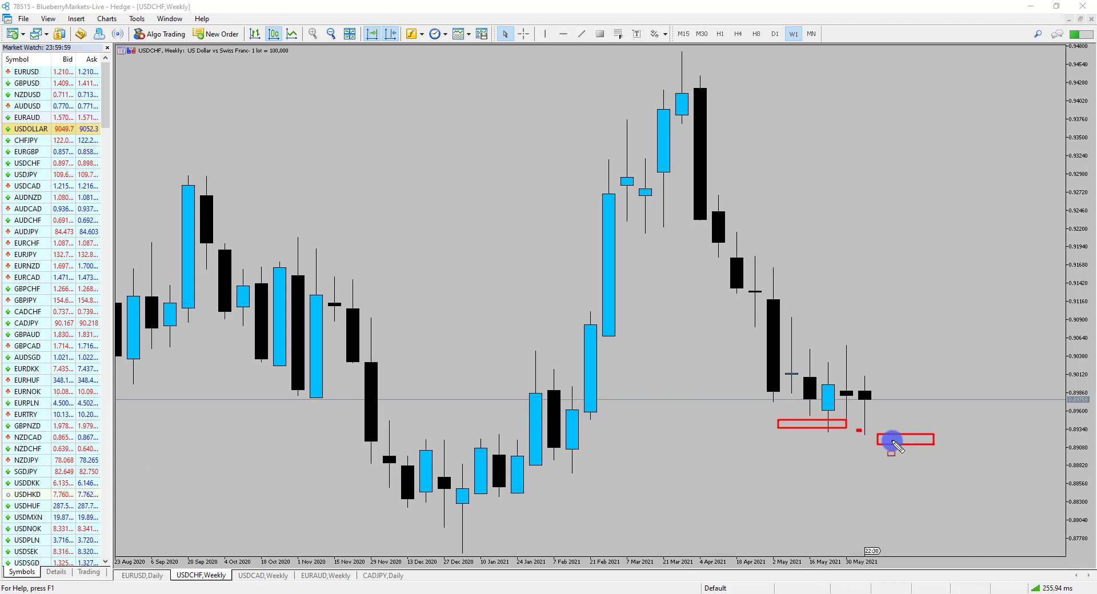
key("Escape")
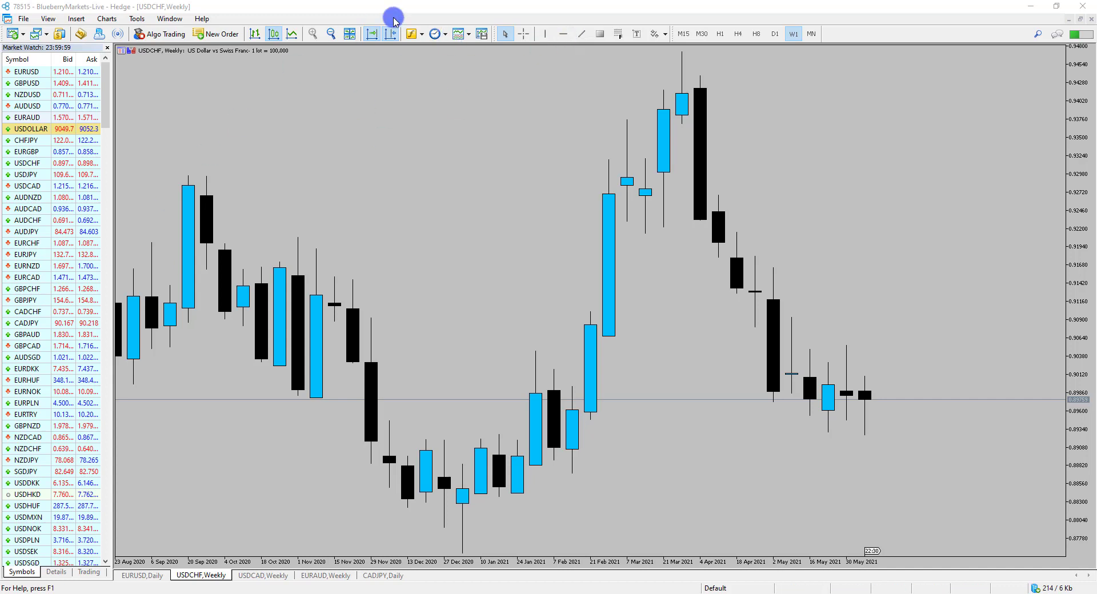
- Add a horizontal level at 0.89573 on USDCHF and switch it to D1
left_click(563, 34)
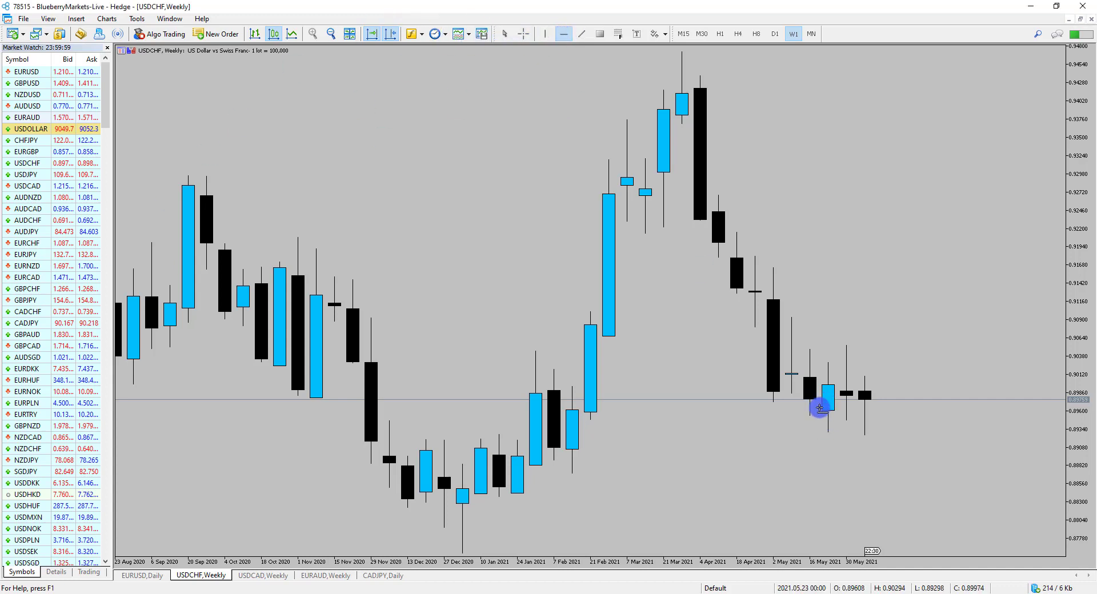
left_click(869, 412)
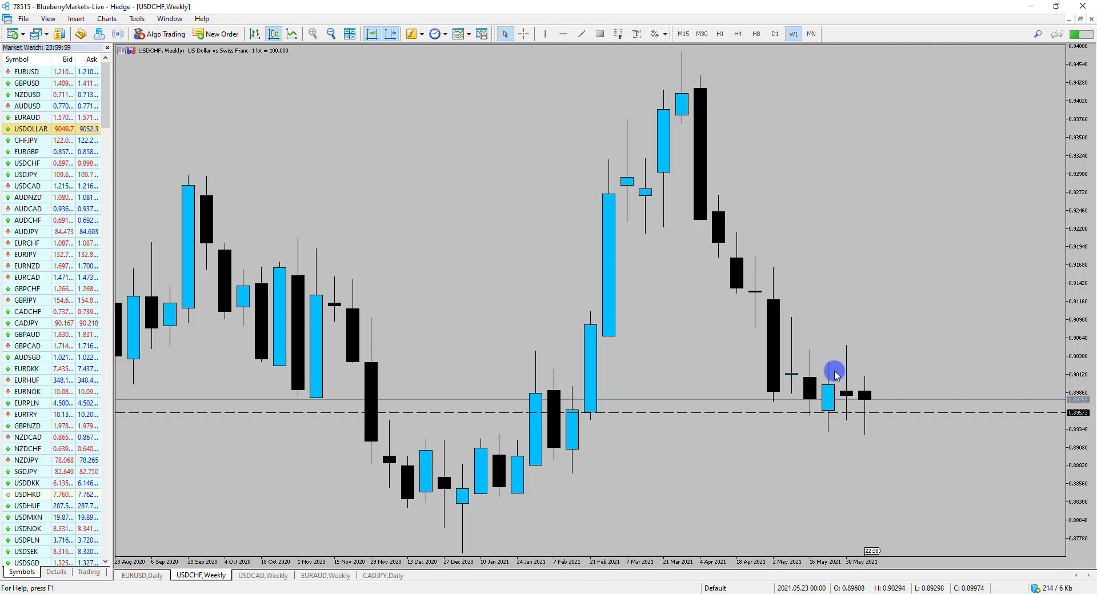
left_click(774, 34)
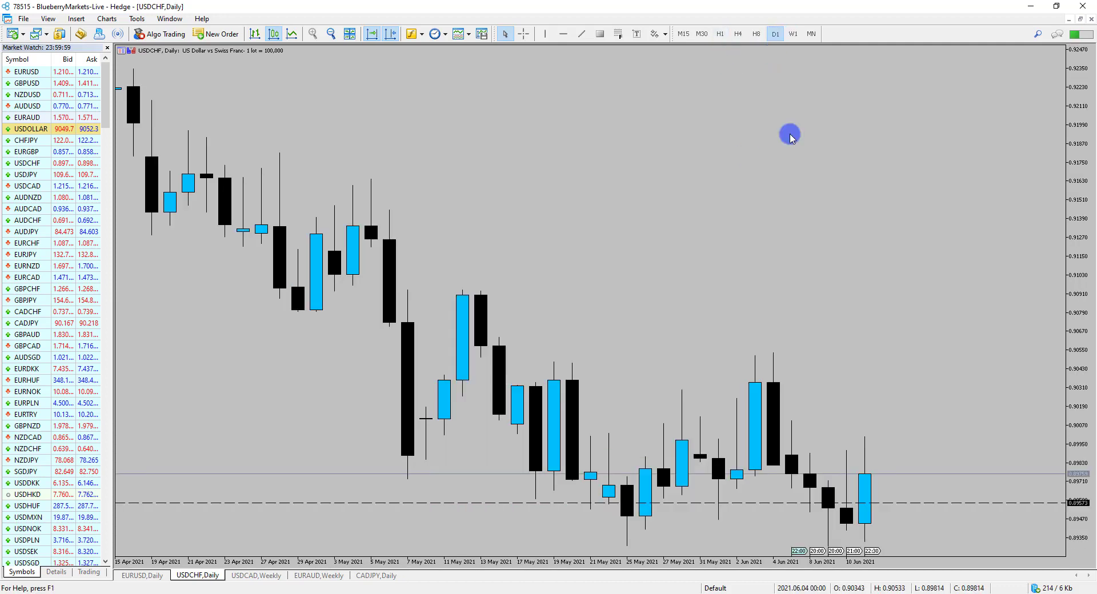
- Widen the USDCHF view and shade a 0.9030–0.9045 rectangle from mid-May to the chart's edge
left_click(332, 34)
left_click_drag(1081, 273, 1080, 283)
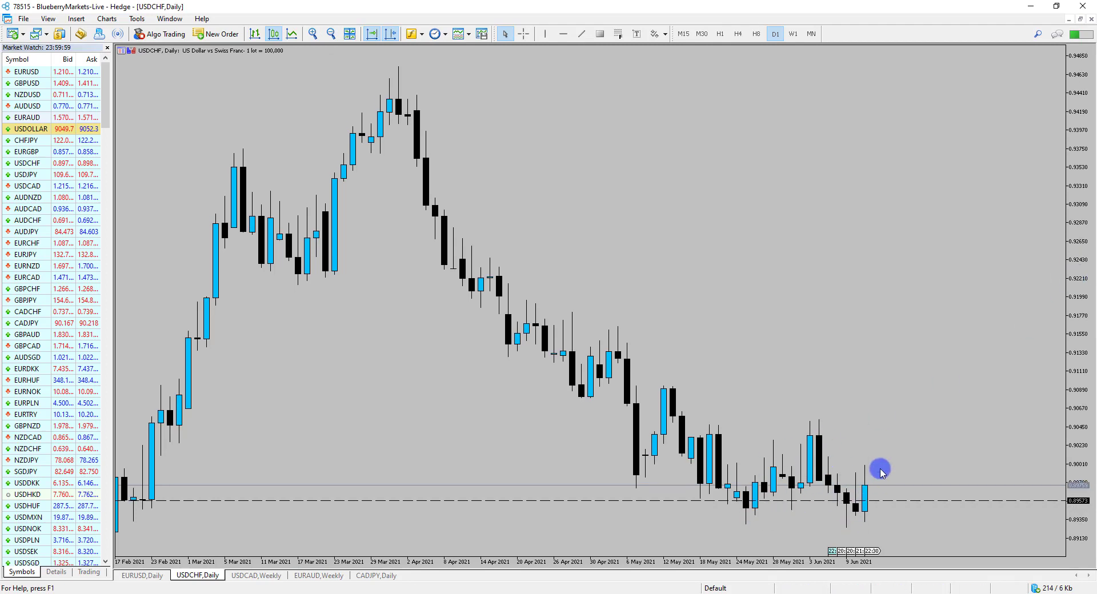
left_click(598, 34)
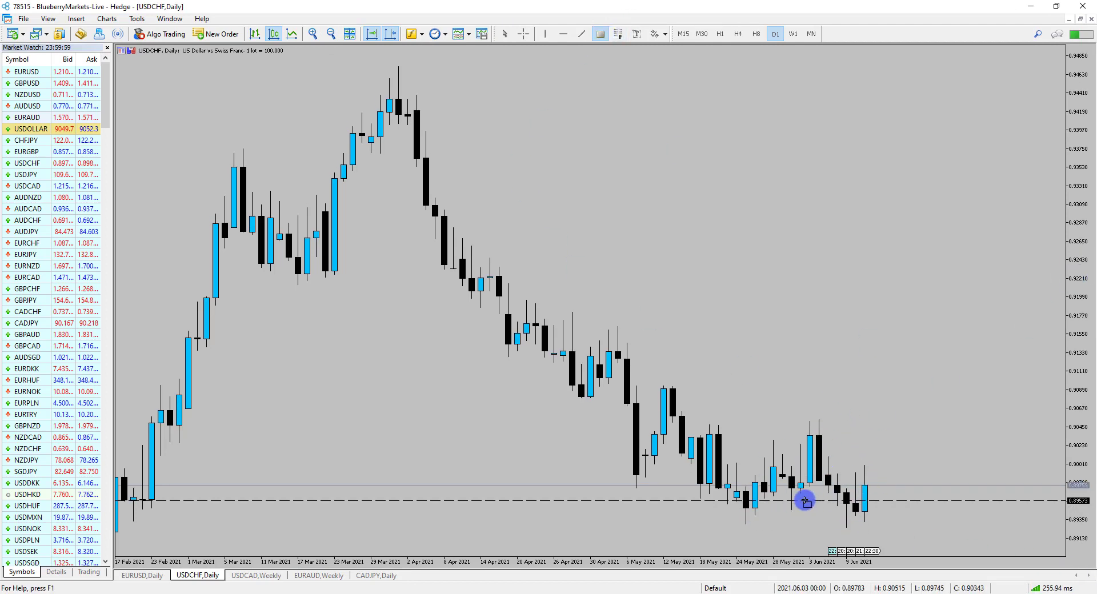
left_click_drag(702, 426, 1051, 438)
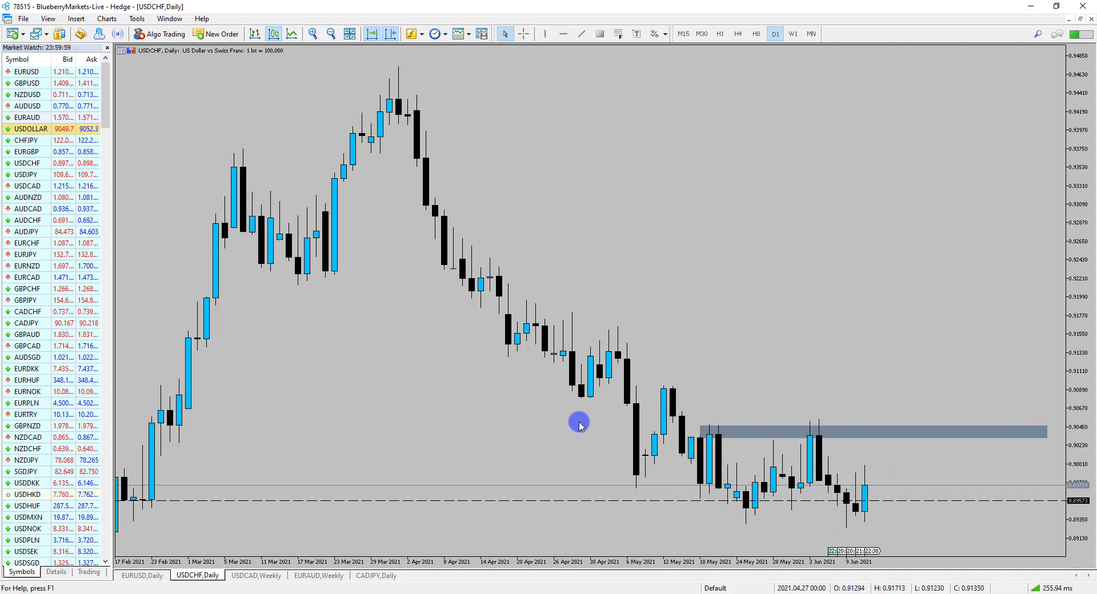
- Maximize the USDCAD weekly chart, sketch and clear a box with a rising arrow, then switch to D1
left_click(271, 580)
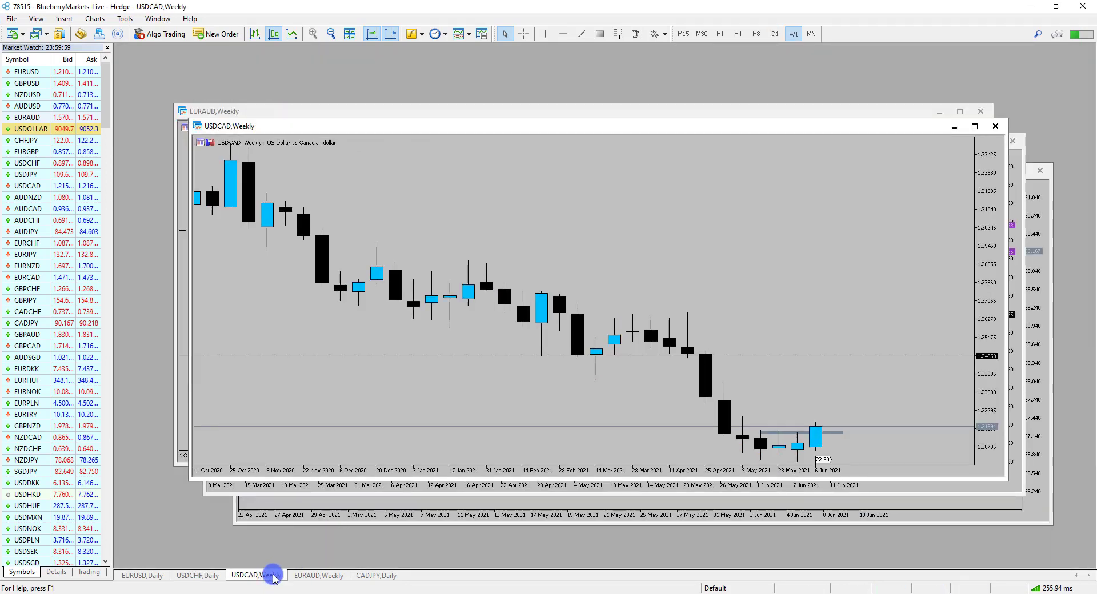
left_click(974, 126)
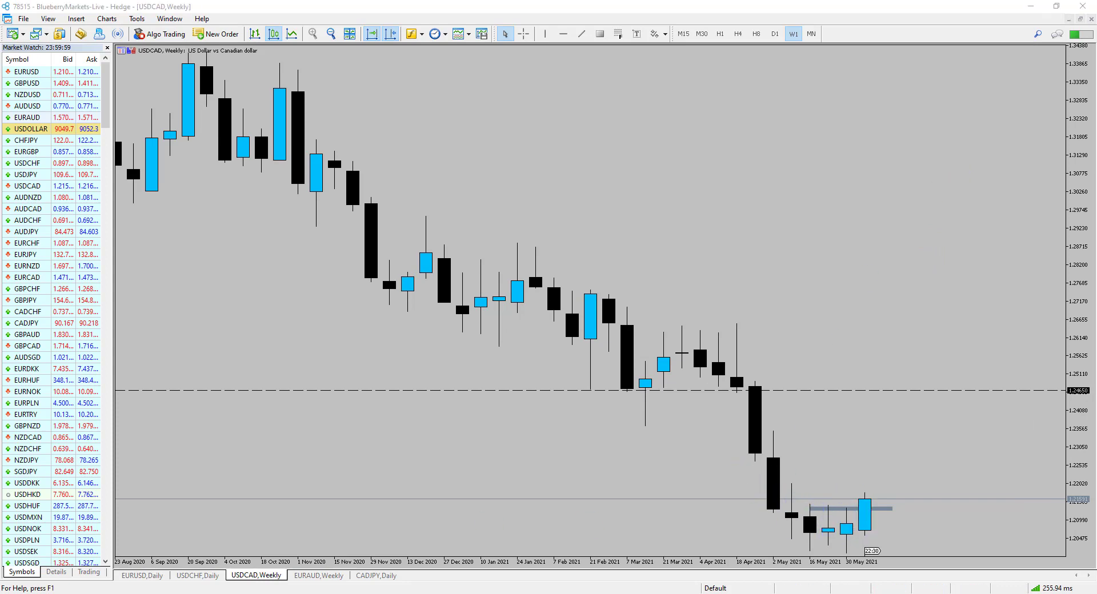
mouse_move(779, 506)
left_mouse_down()
mouse_move(814, 533)
mouse_move(911, 550)
left_mouse_up()
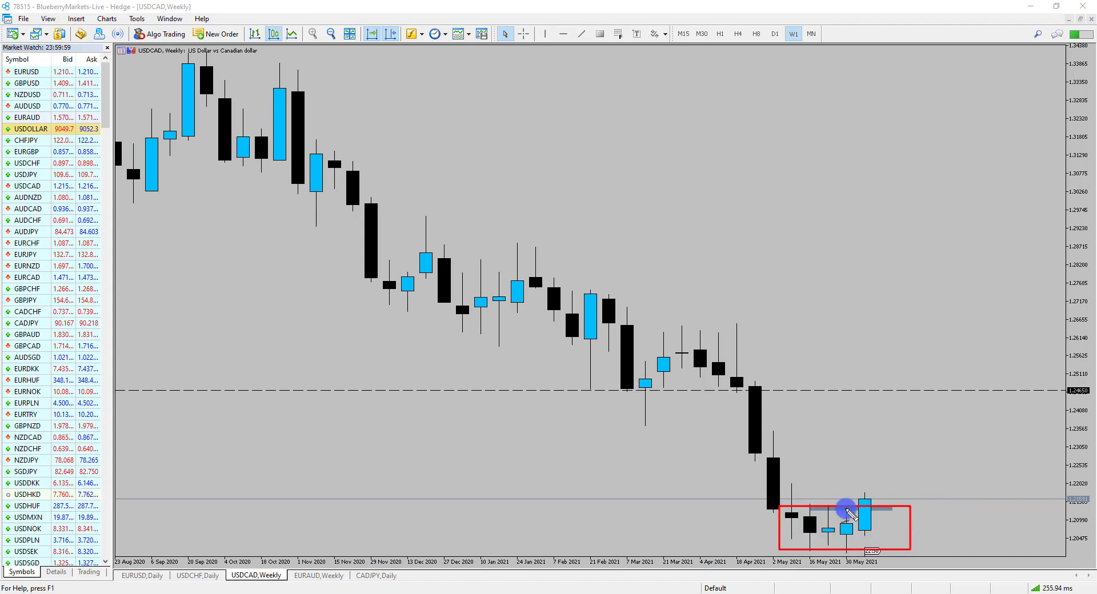
left_click_drag(892, 512, 904, 427)
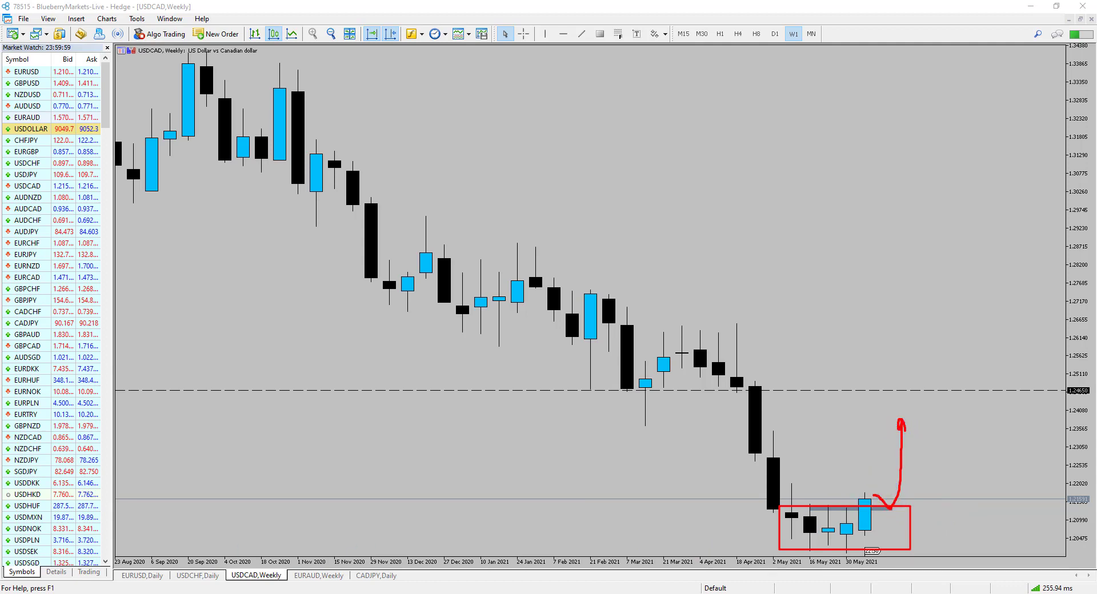
key("Escape")
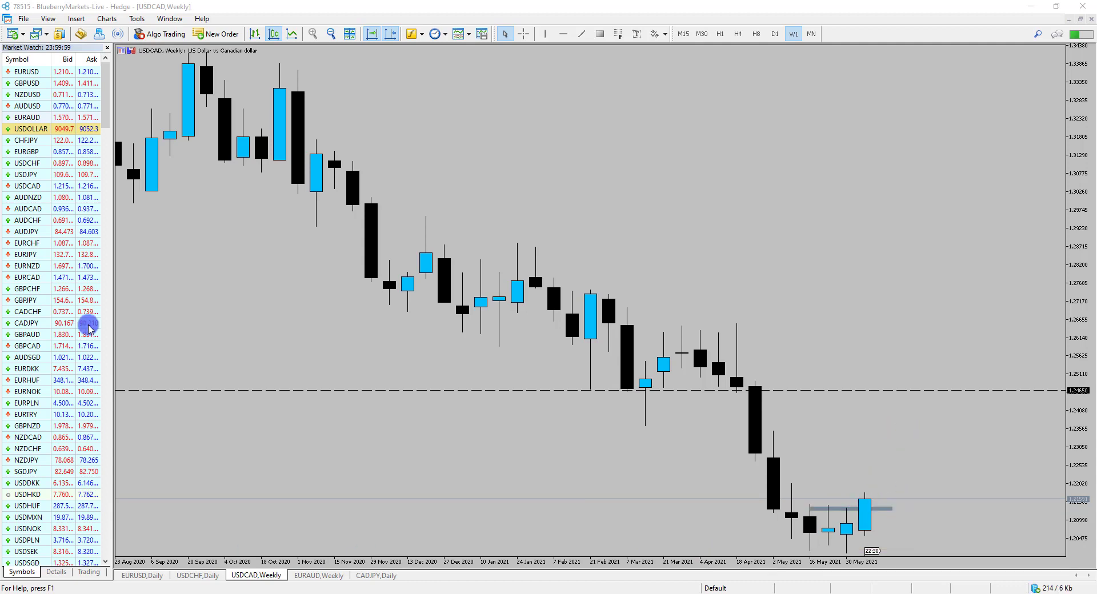
left_click(774, 33)
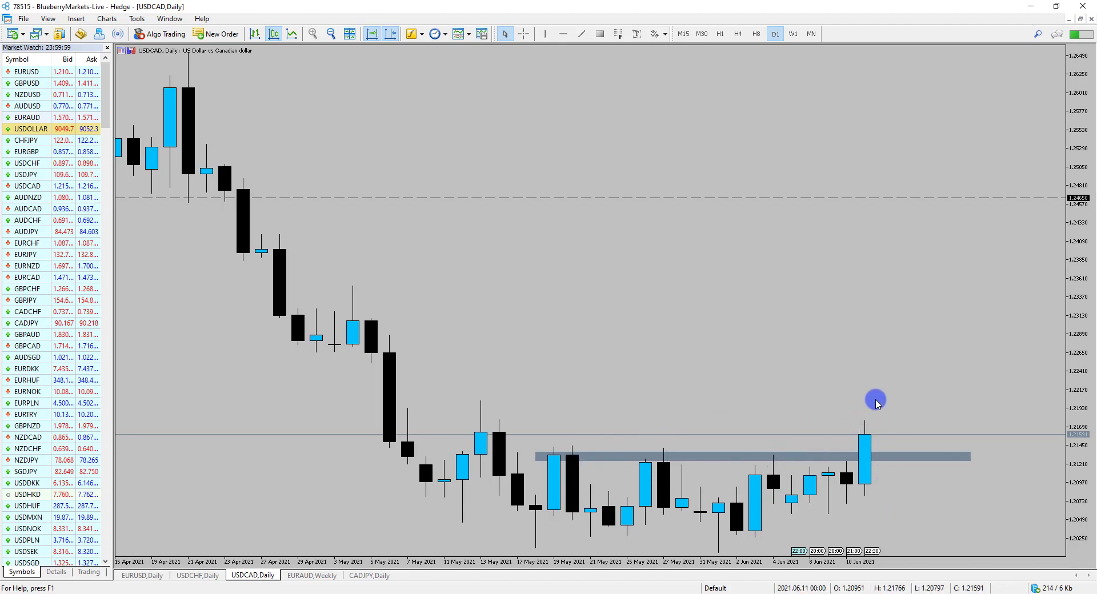
- Bring up EURAUD weekly, and sketch then clear a consolidation box, pullback line and rising arrow
left_click(316, 575)
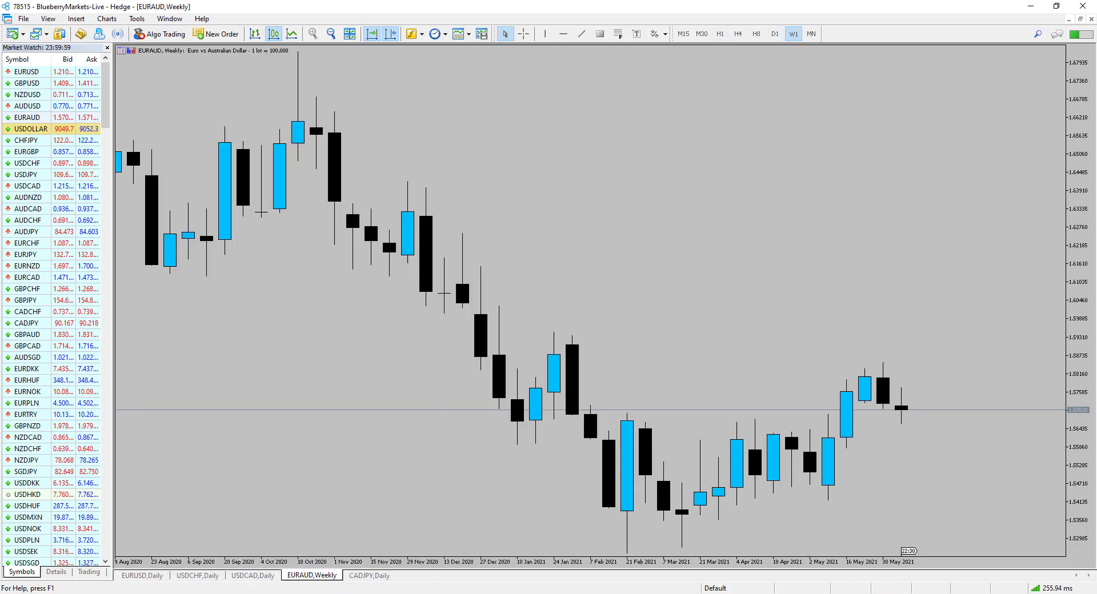
mouse_move(595, 424)
left_mouse_down()
mouse_move(810, 476)
mouse_move(976, 498)
mouse_move(1017, 522)
left_mouse_up()
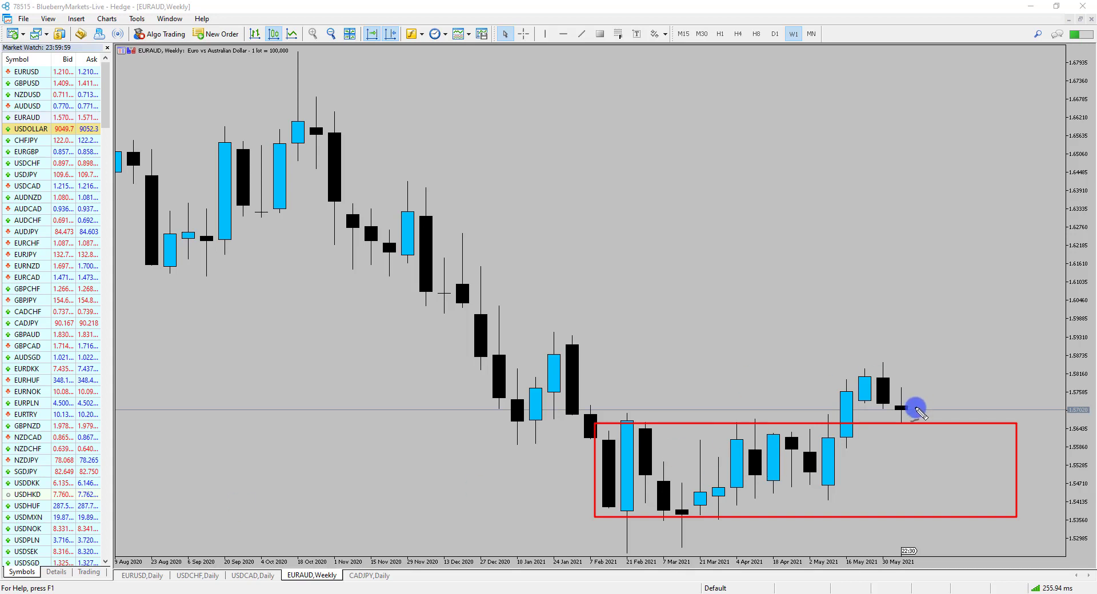
mouse_move(814, 431)
left_mouse_down()
mouse_move(764, 438)
mouse_move(941, 447)
left_mouse_up()
left_click_drag(860, 432, 776, 430)
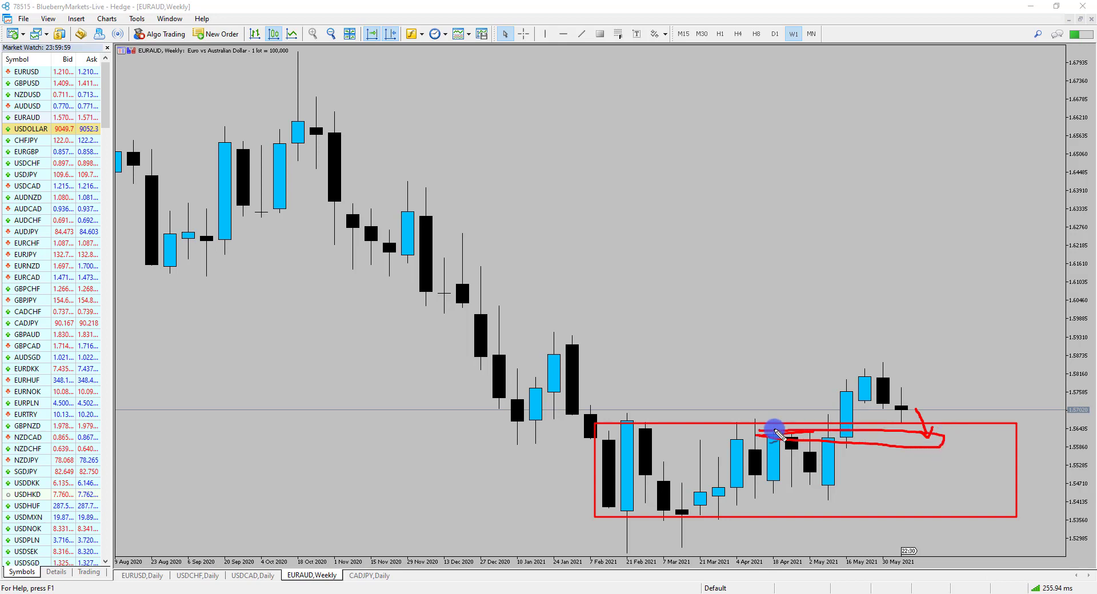
mouse_move(941, 437)
left_mouse_down()
mouse_move(966, 348)
mouse_move(983, 366)
left_mouse_up()
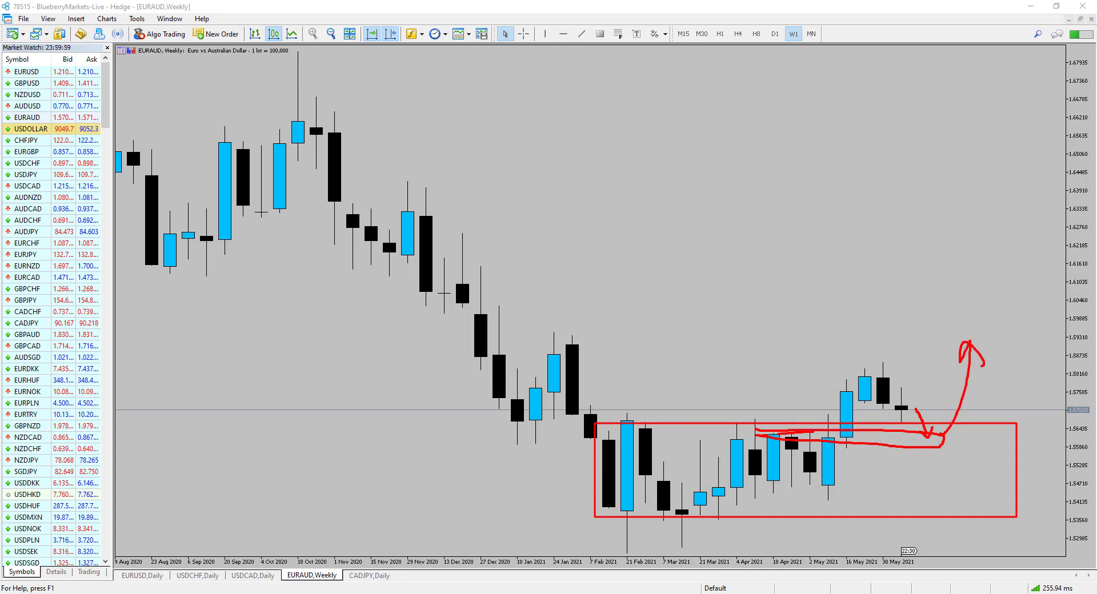
key("Escape")
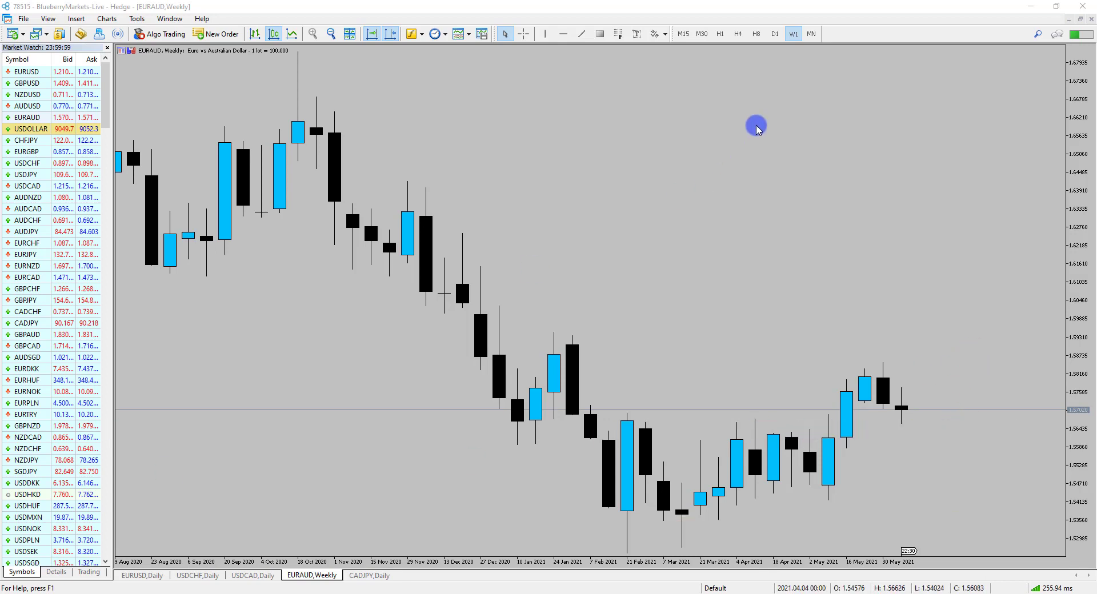
- Add dashed levels at 1.56753 and 1.56268 and shade a rectangle between them
left_click(573, 33)
left_click(754, 419)
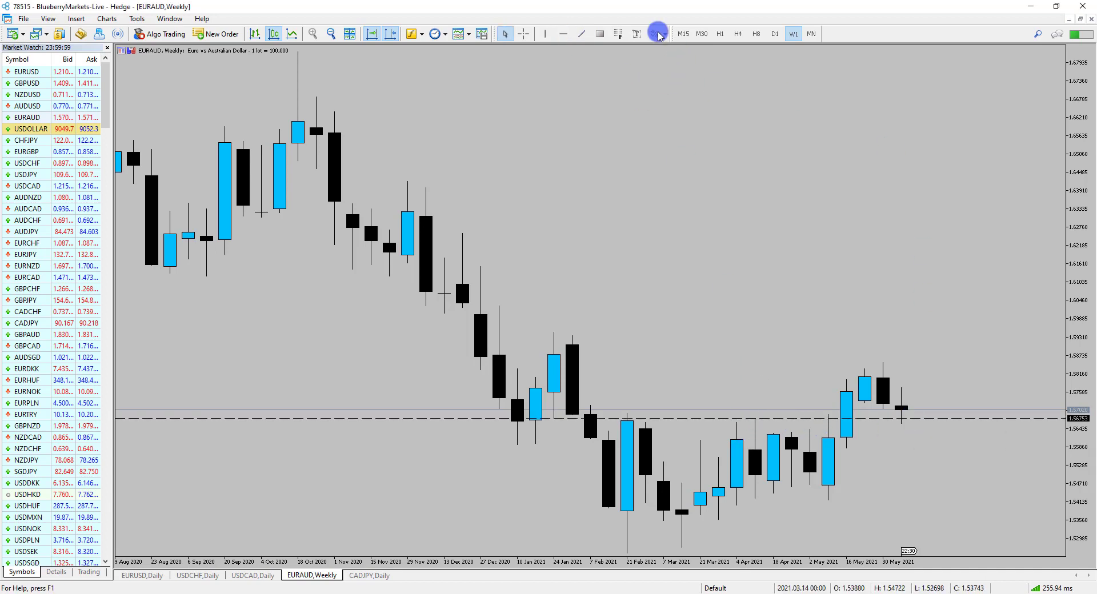
left_click(563, 33)
left_click(784, 434)
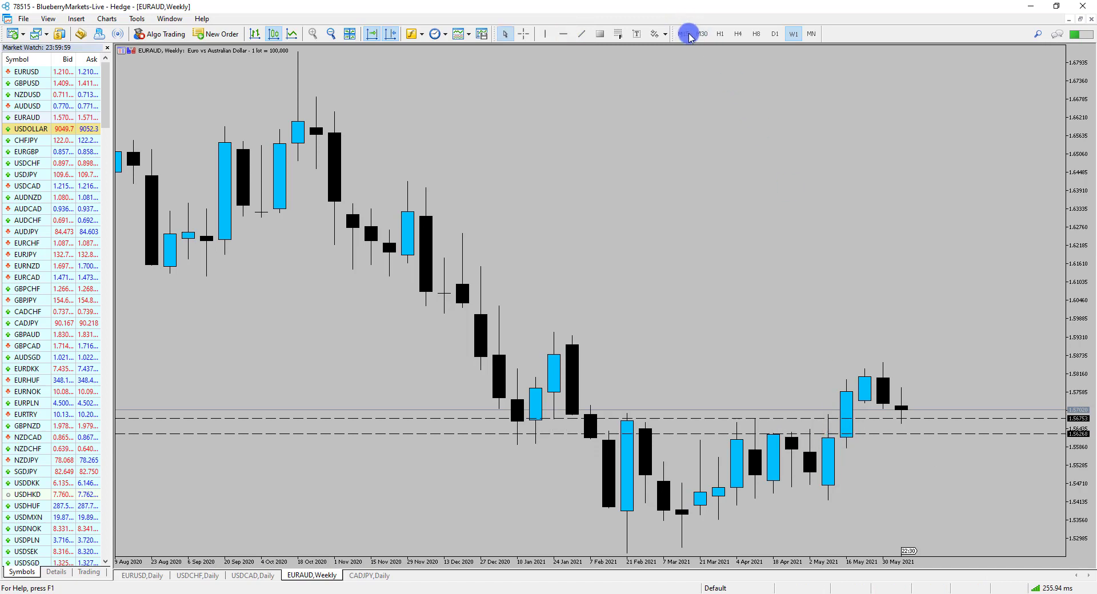
left_click(600, 33)
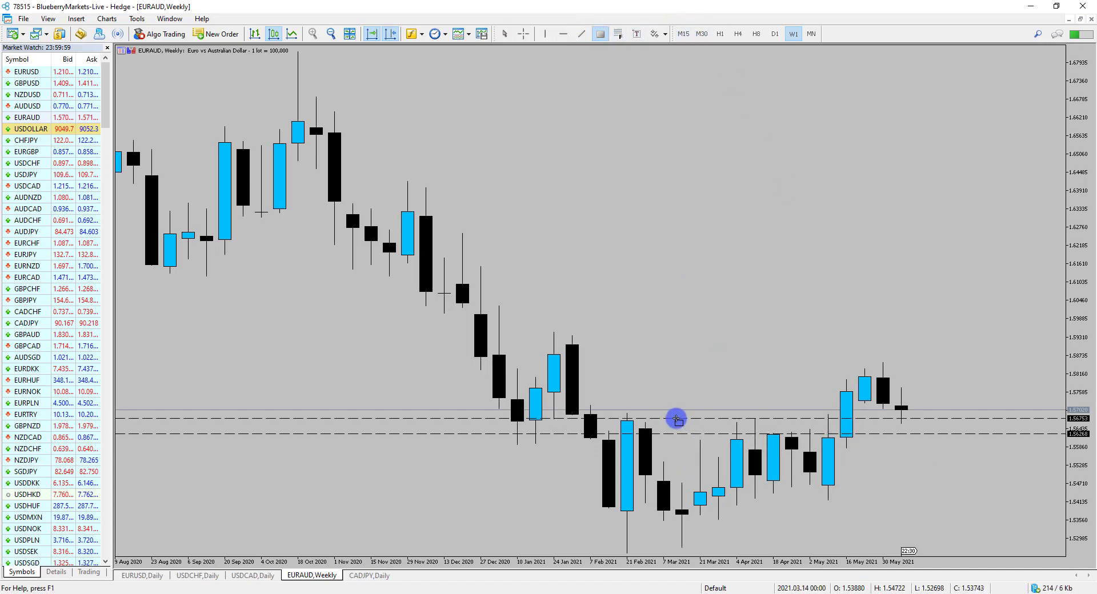
left_click_drag(677, 419, 1047, 434)
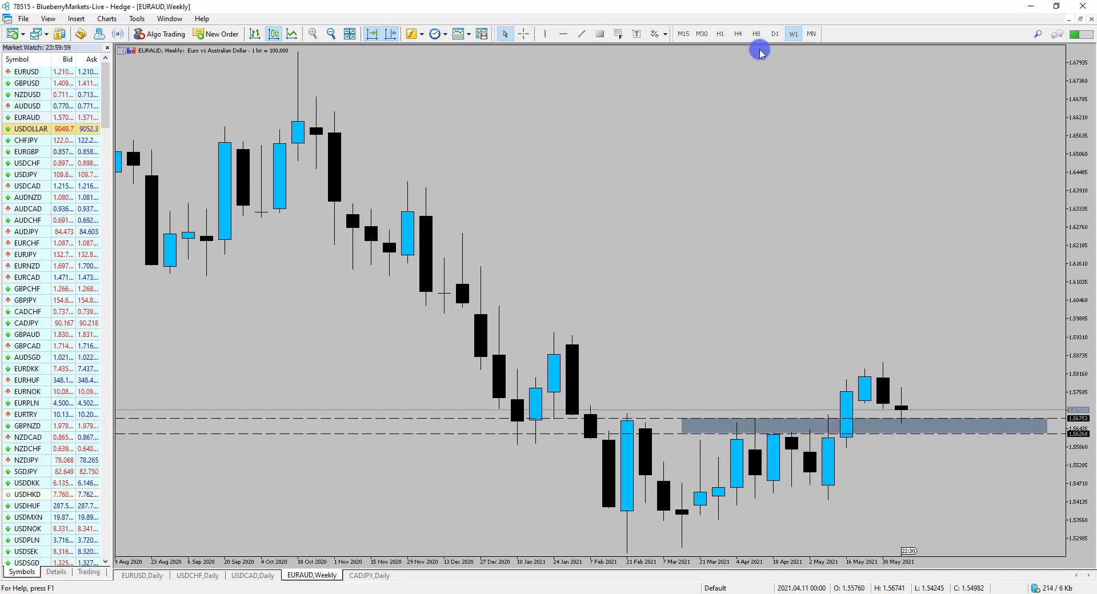
- Switch EURAUD to a wider D1 view and sketch a red dip into the zone, high line and rally
left_click(774, 34)
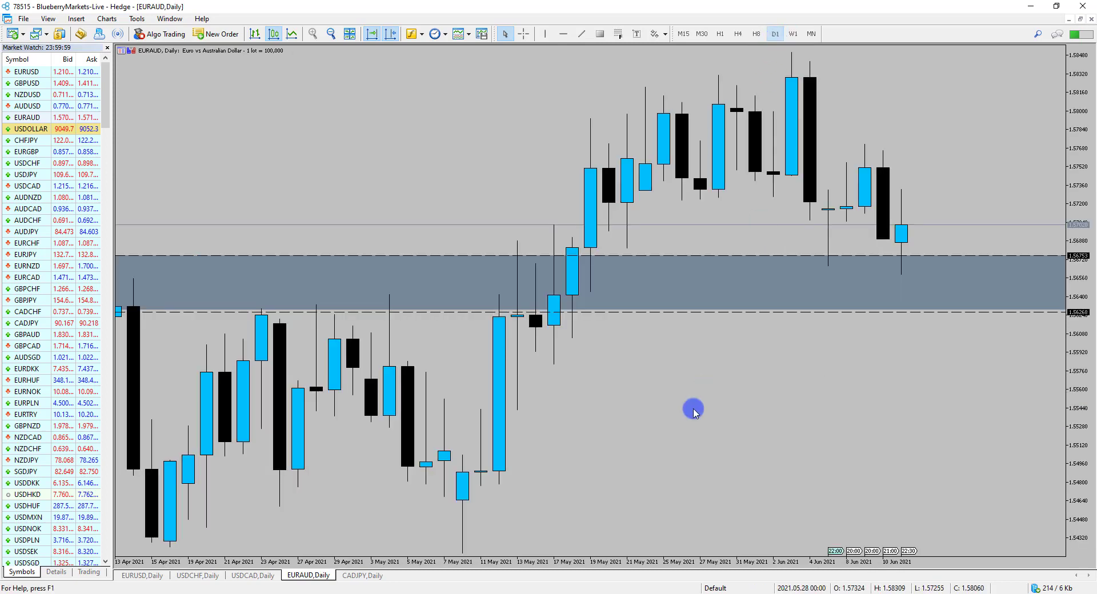
left_click(330, 34)
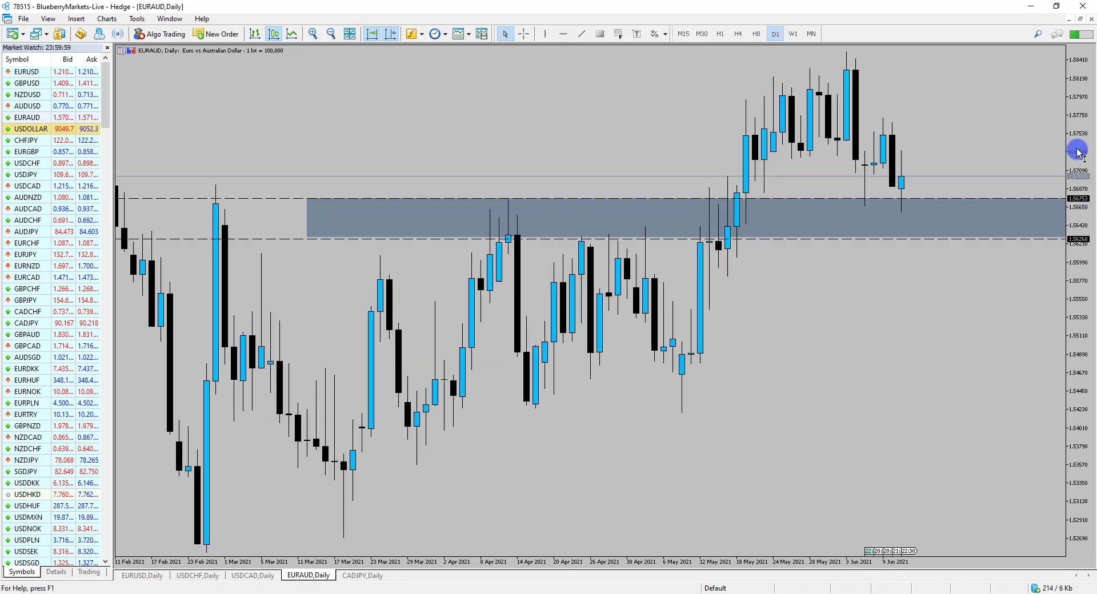
left_click_drag(1078, 152, 1054, 166)
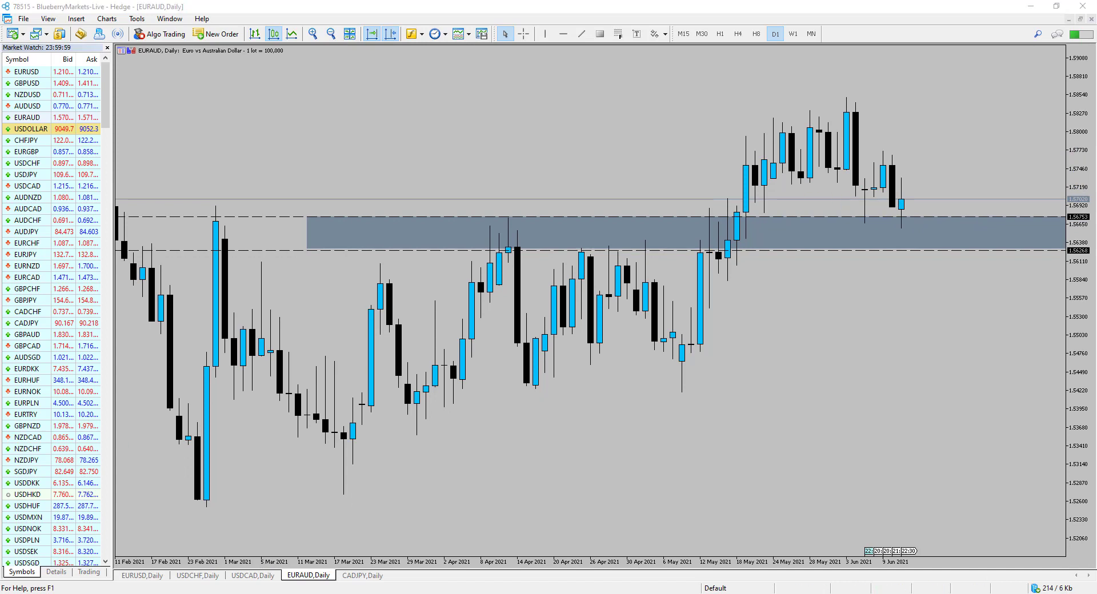
mouse_move(860, 217)
left_mouse_down()
mouse_move(893, 164)
mouse_move(903, 204)
mouse_move(925, 152)
mouse_move(955, 155)
mouse_move(957, 93)
mouse_move(949, 99)
left_mouse_up()
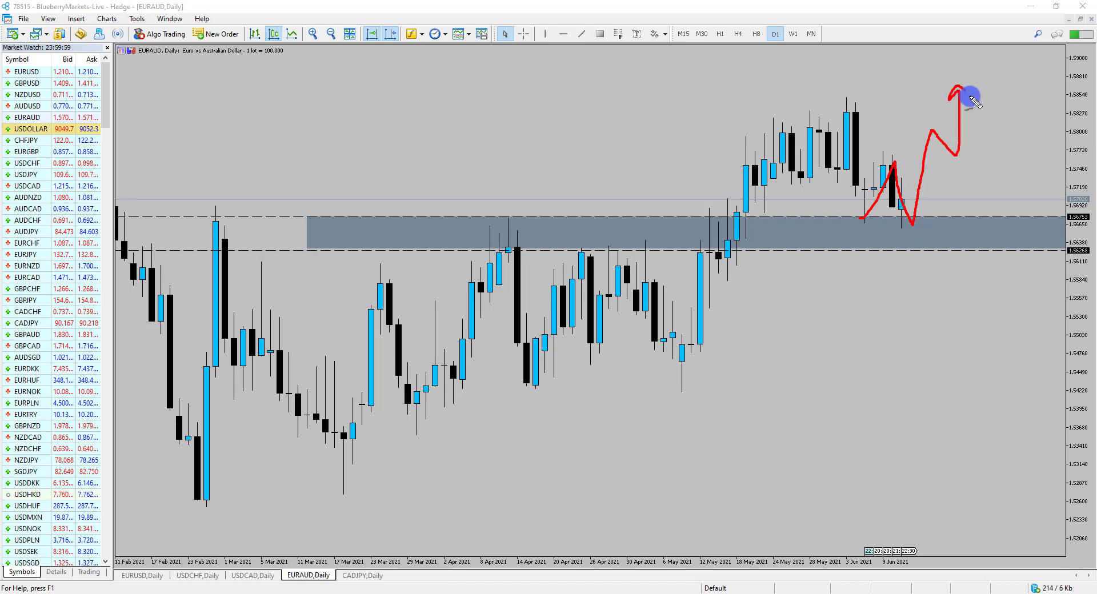
left_click_drag(876, 152, 925, 150)
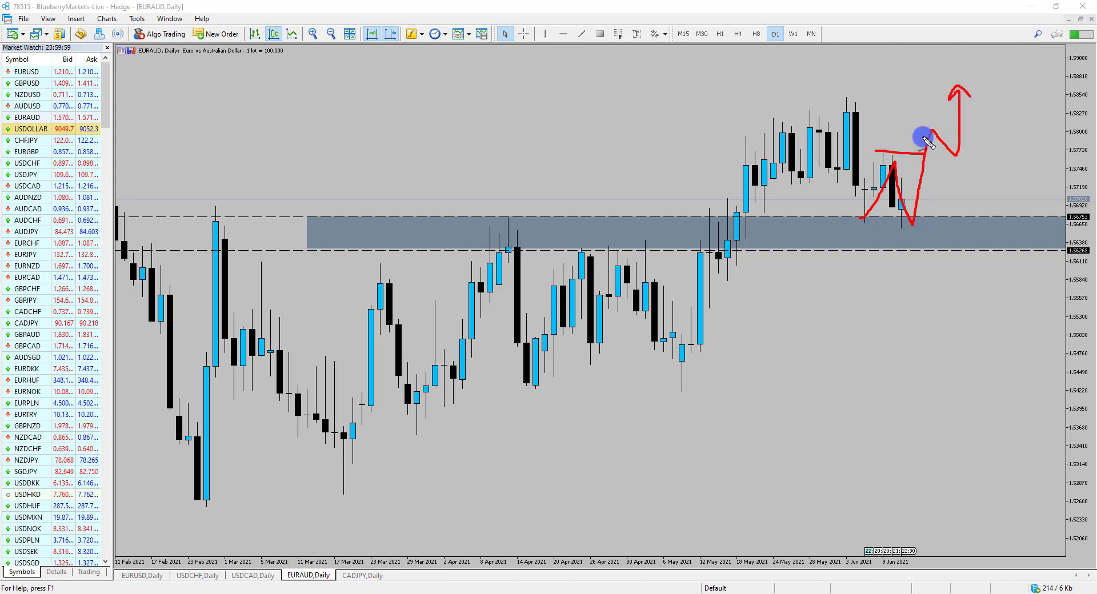
left_click_drag(971, 151, 924, 153)
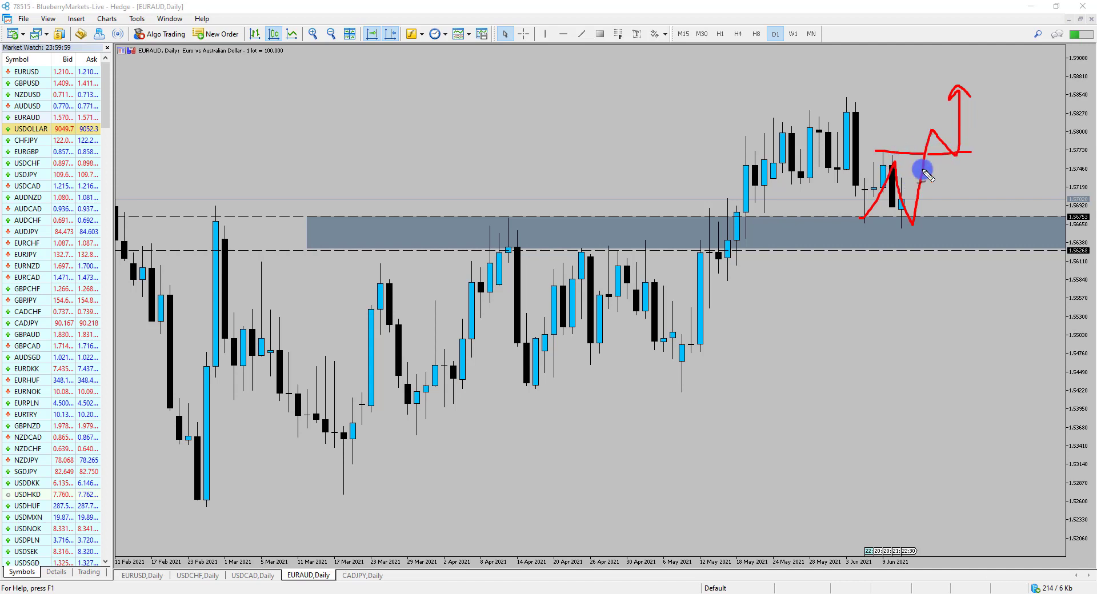